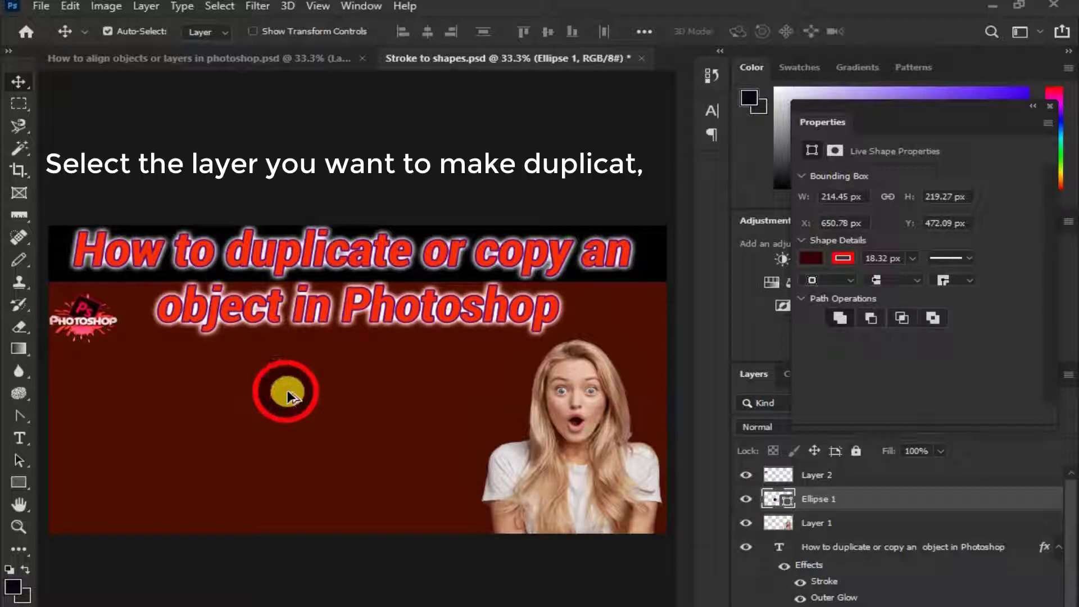
Step: Duplicate the red-outlined circle four times, arranging the circles in an evenly spaced row below the title
left_click_drag(296, 398, 365, 398)
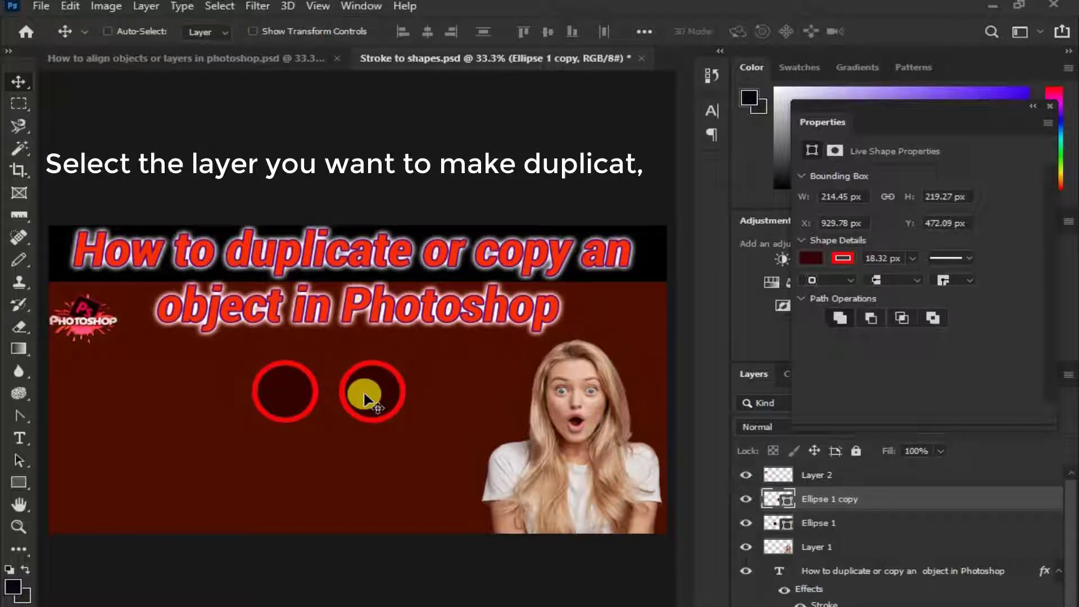
left_click_drag(365, 399, 448, 399)
left_click_drag(323, 399, 427, 390)
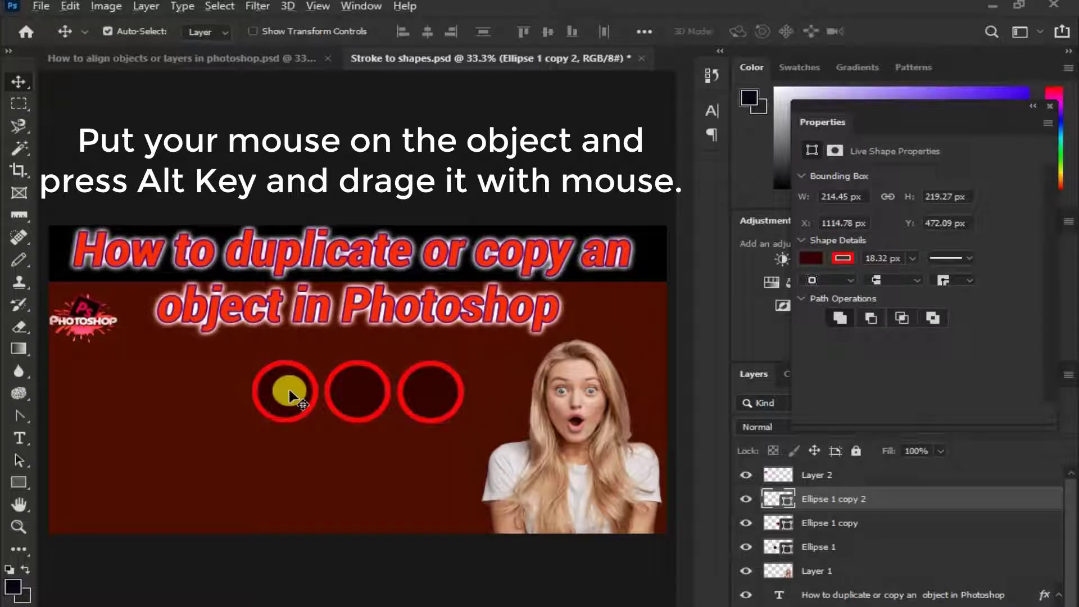
left_click(292, 395)
left_click_drag(292, 395, 131, 400)
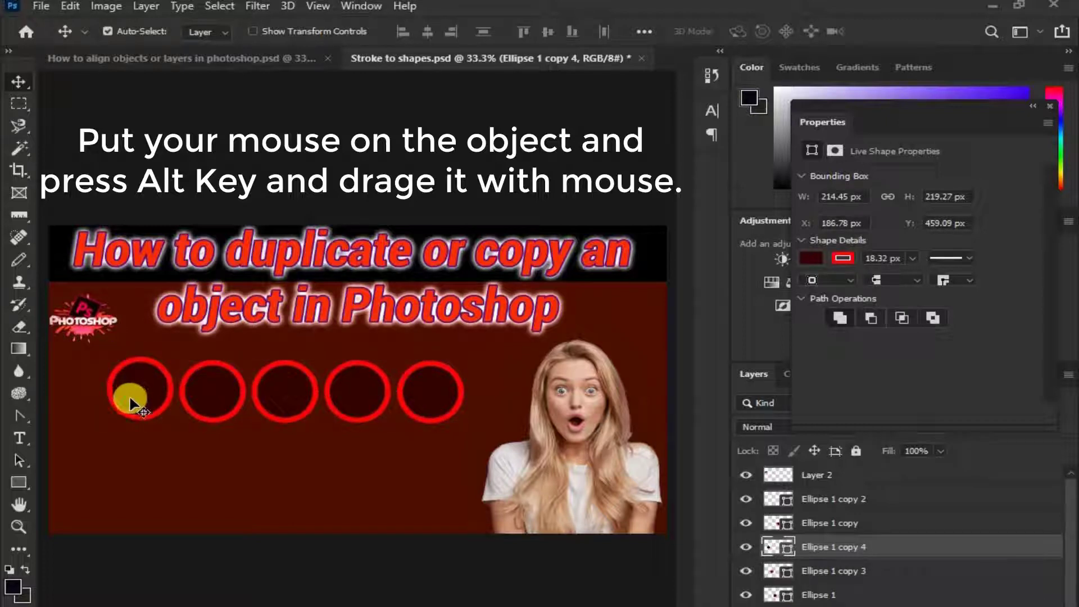
Step: Duplicate the Photoshop logo repeatedly, arranging the copies in two rows of five beneath the circles
left_click(82, 321)
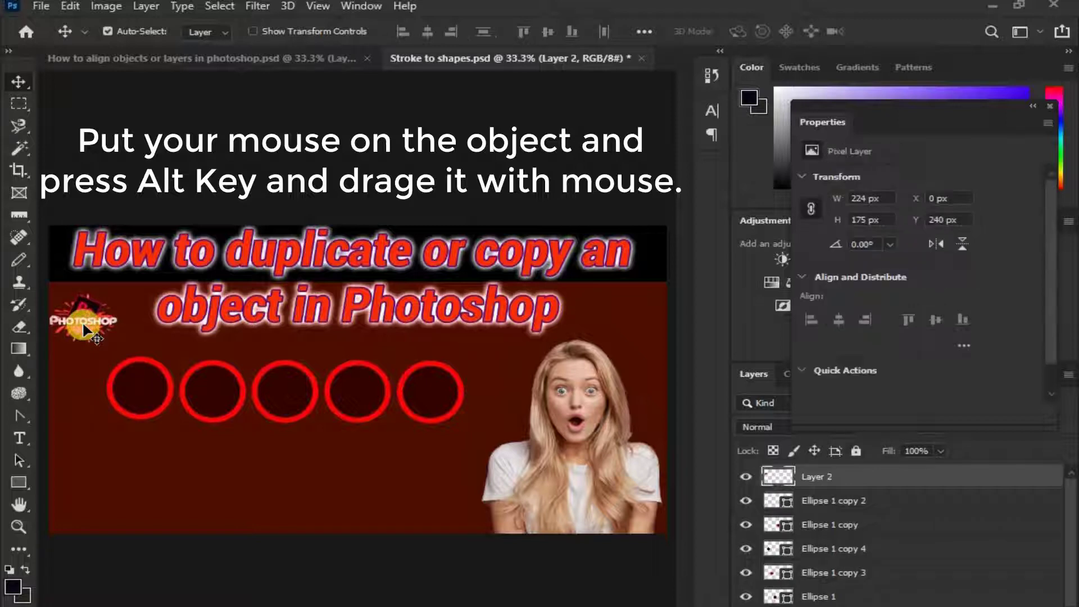
left_click_drag(83, 319, 288, 516)
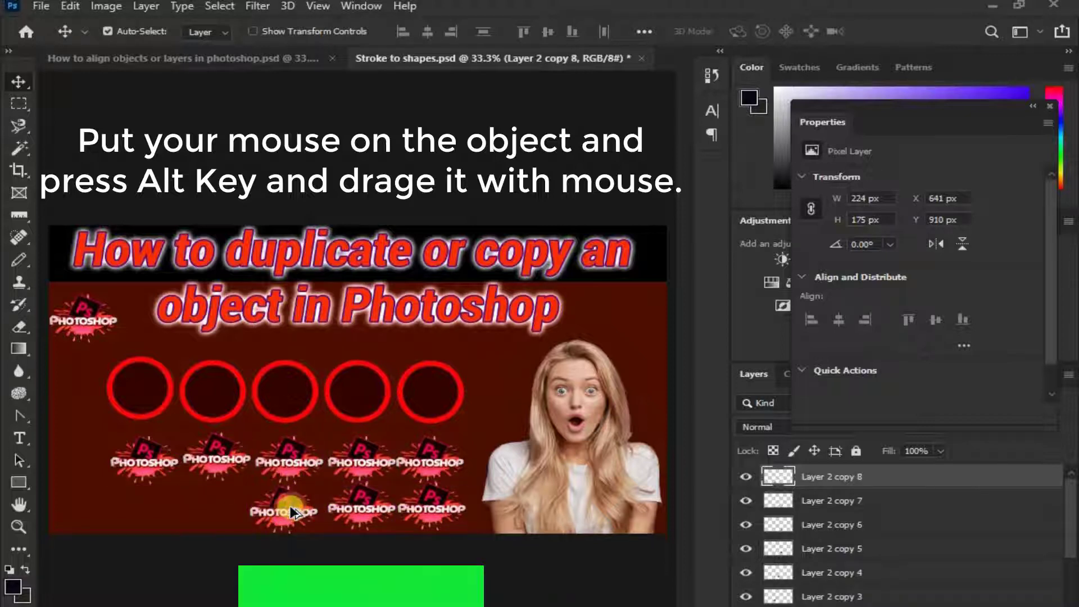
left_click_drag(281, 507, 207, 513)
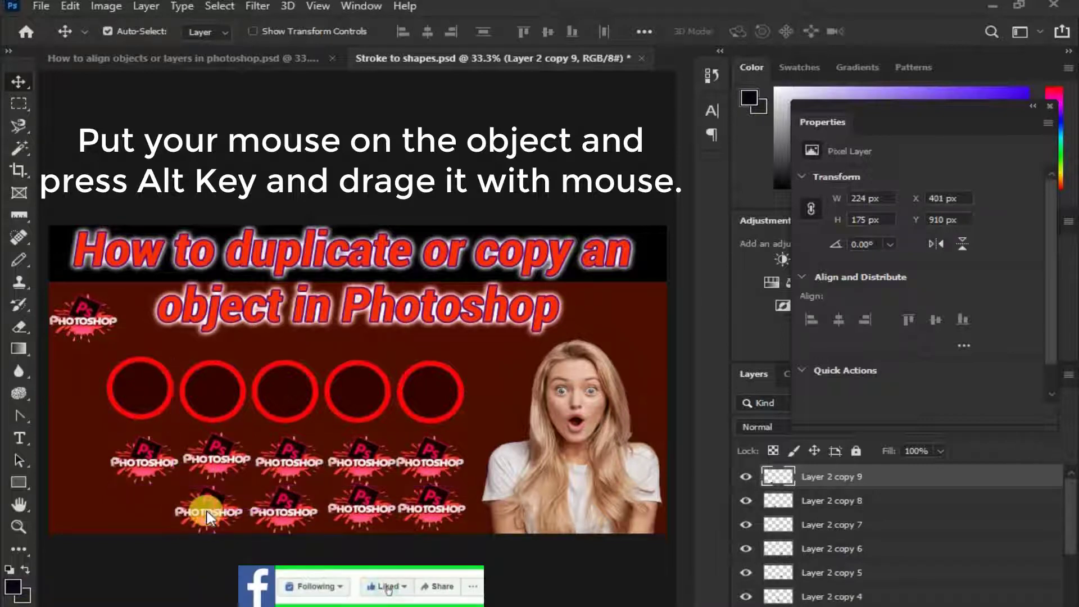
right_click(207, 512)
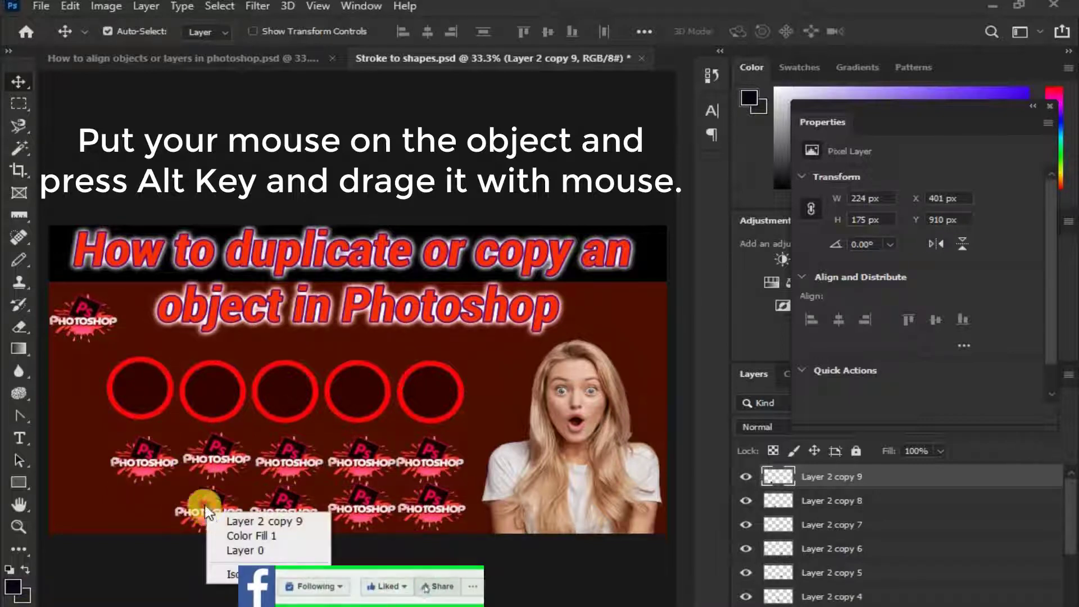
left_click(203, 501)
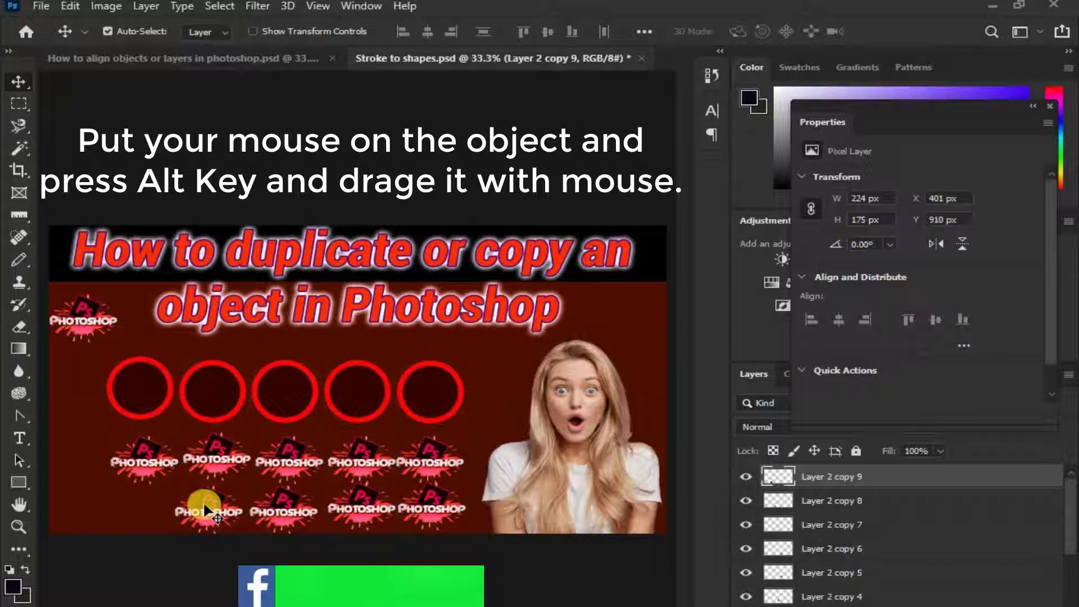
left_click_drag(201, 515, 126, 523)
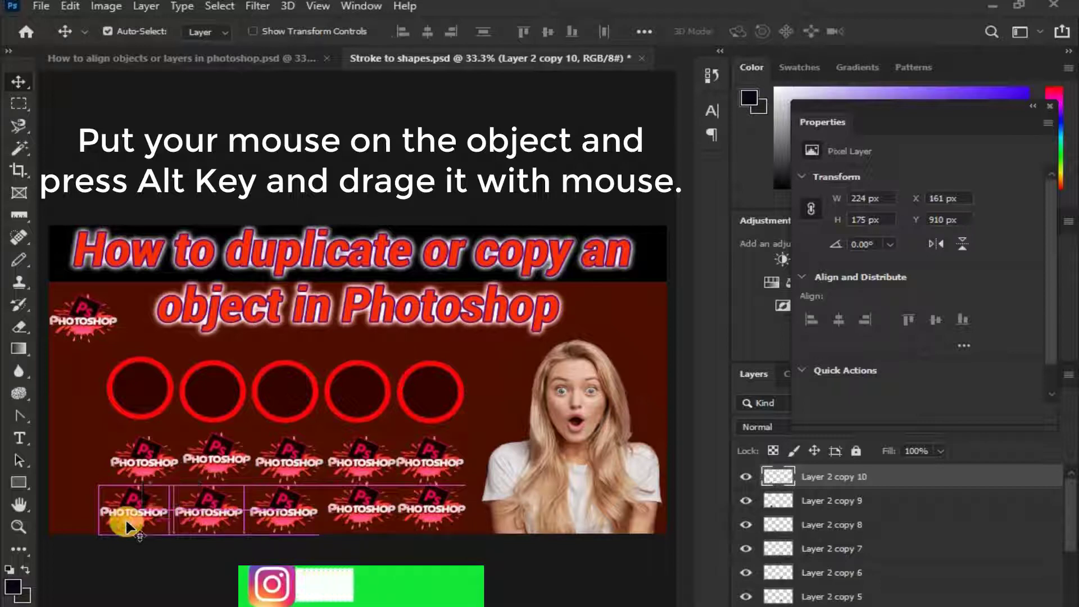
left_click_drag(140, 469, 130, 468)
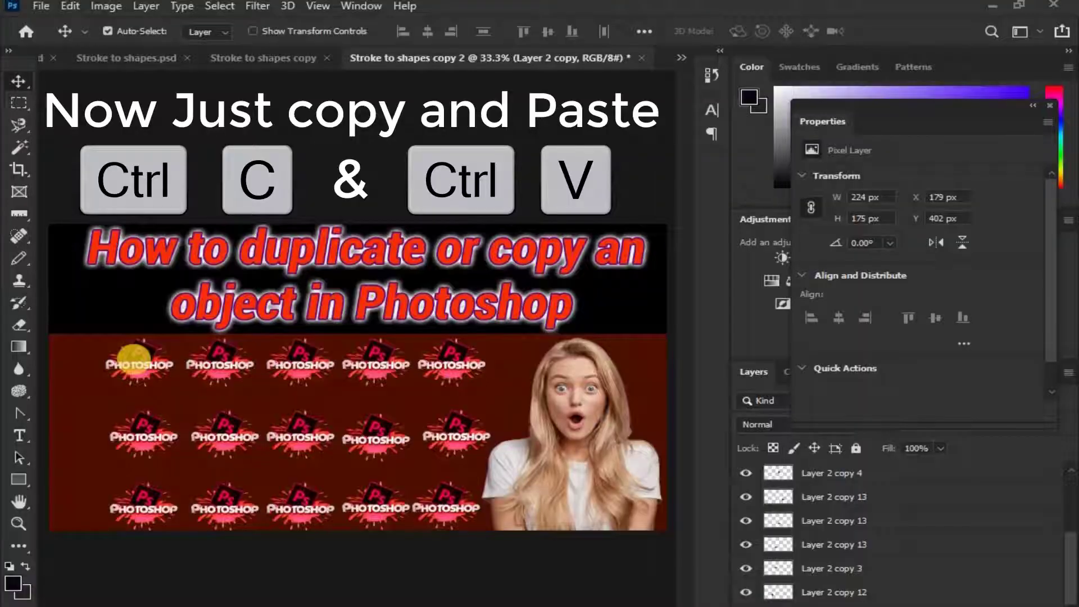
Step: Copy and paste the first logo in the top row, placing the copy at the canvas's left edge at about X 0, Y 402 px
left_click(134, 359)
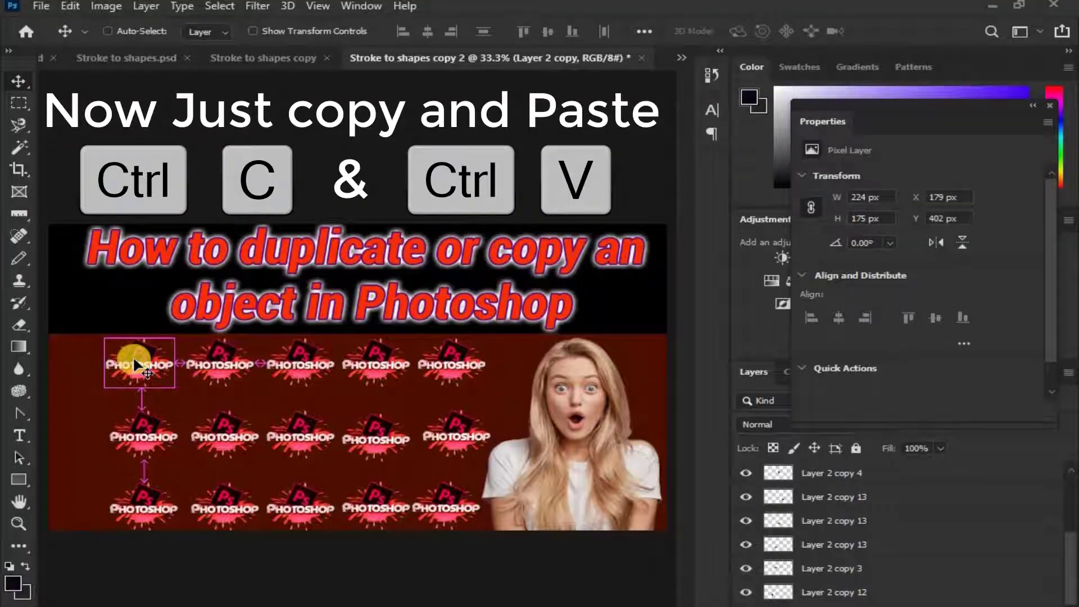
key("ctrl+c")
key("ctrl+v")
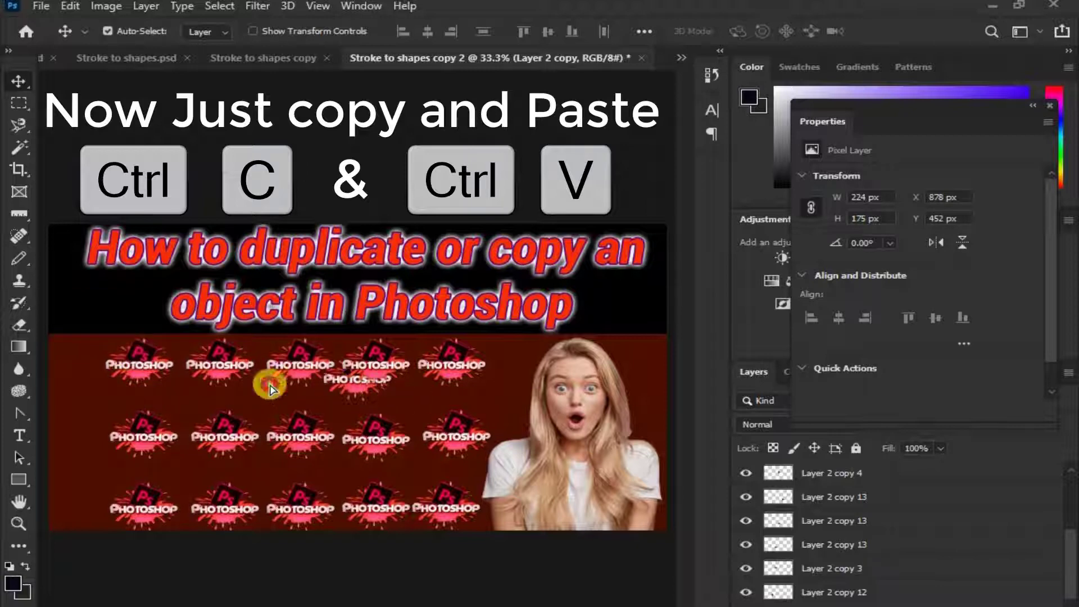
left_click_drag(272, 378, 74, 375)
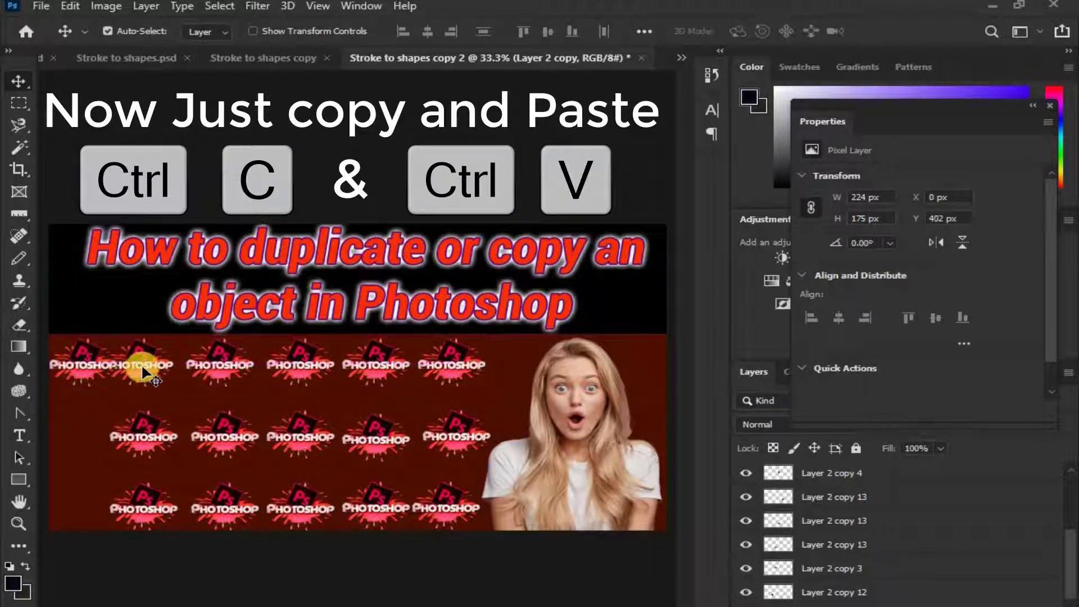
Step: Reposition the leftmost logos of all three rows to even out their spacing, with the second and third top-row logos at about X 229 and 471 px
left_click_drag(145, 372, 153, 374)
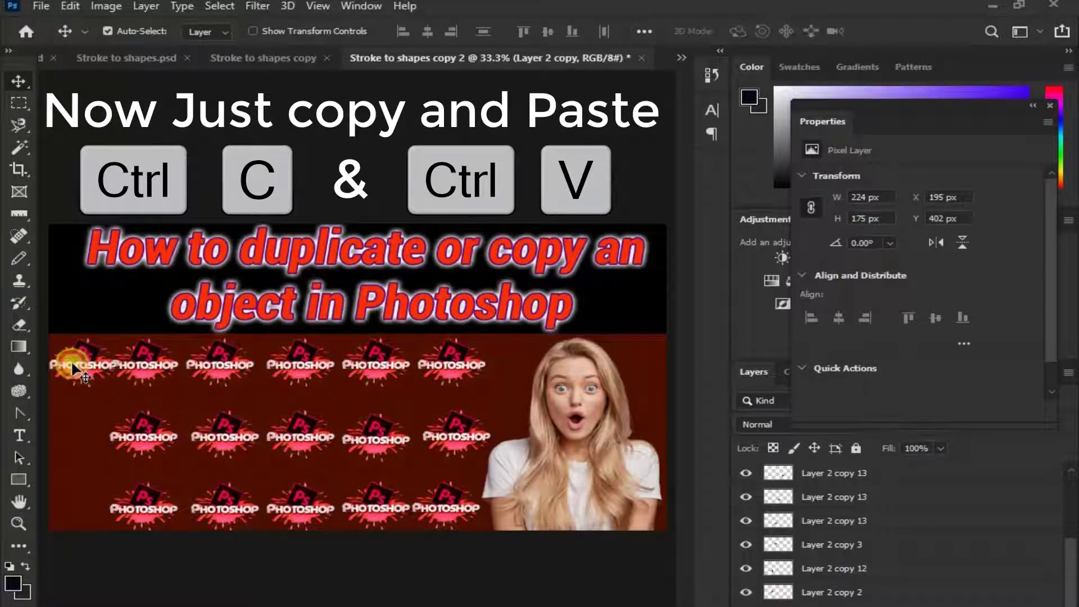
left_click_drag(72, 364, 153, 366)
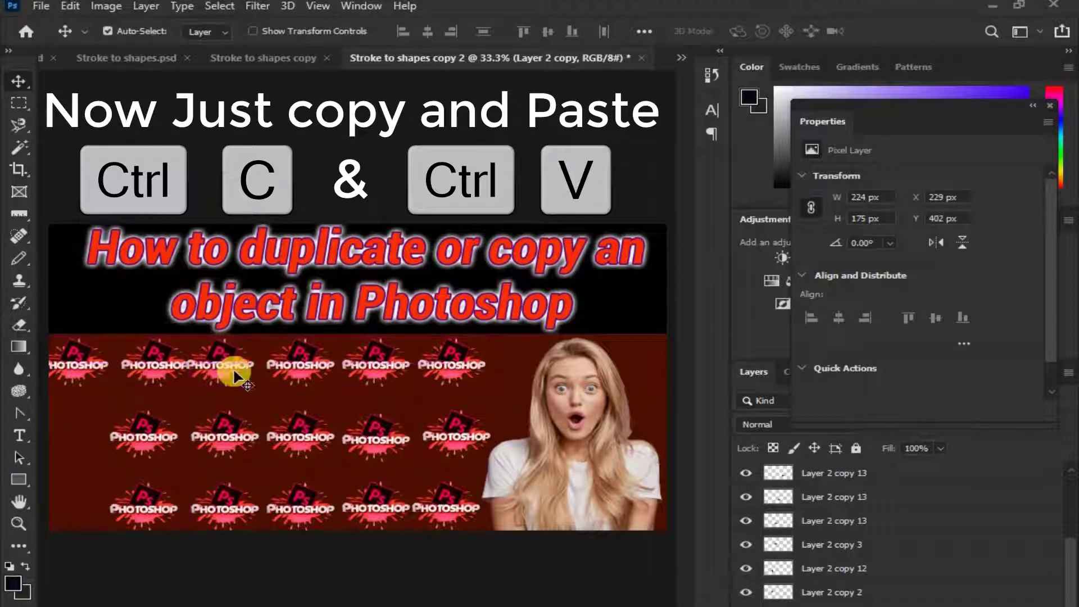
left_click_drag(225, 372, 236, 372)
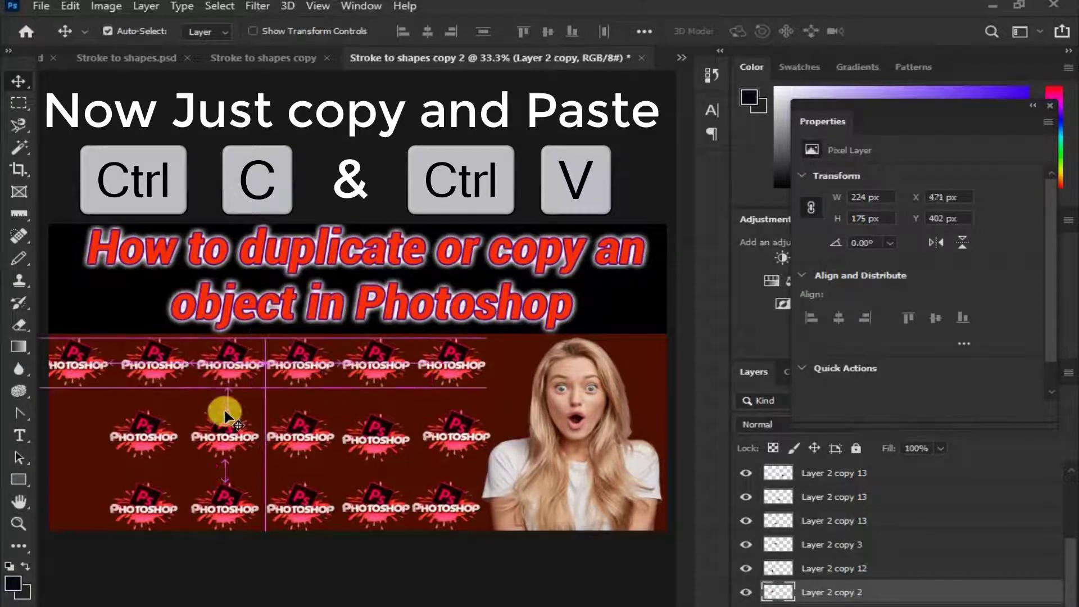
left_click_drag(225, 444, 164, 449)
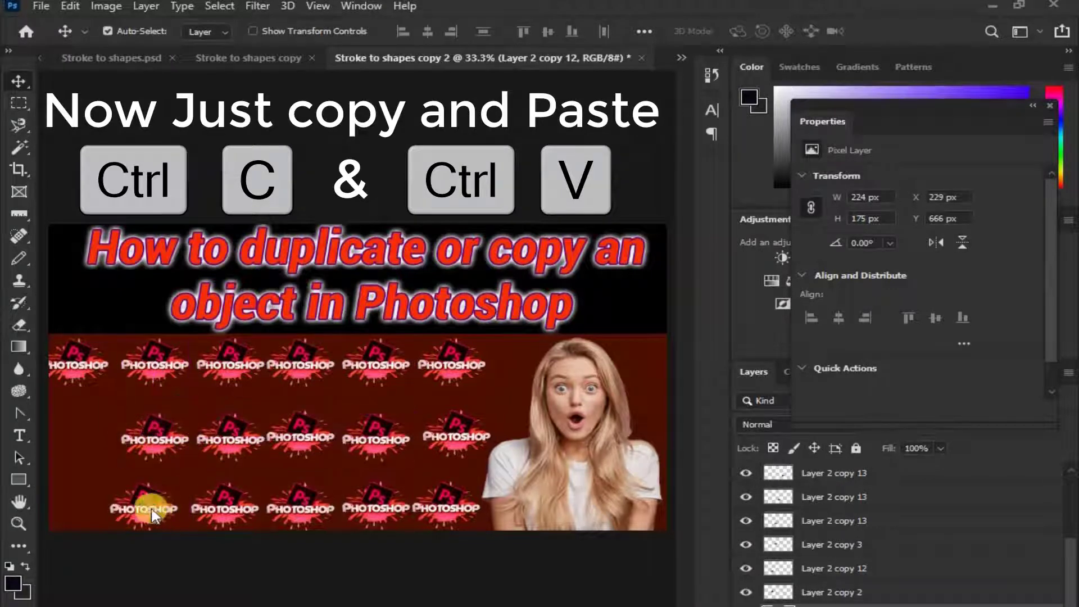
left_click_drag(211, 510, 159, 506)
mouse_move(67, 357)
left_mouse_down()
mouse_move(91, 362)
mouse_move(77, 363)
left_mouse_up()
Step: Paste another logo copy and place it at the left end of the middle row, at about X 0, Y 666 px
key("ctrl")
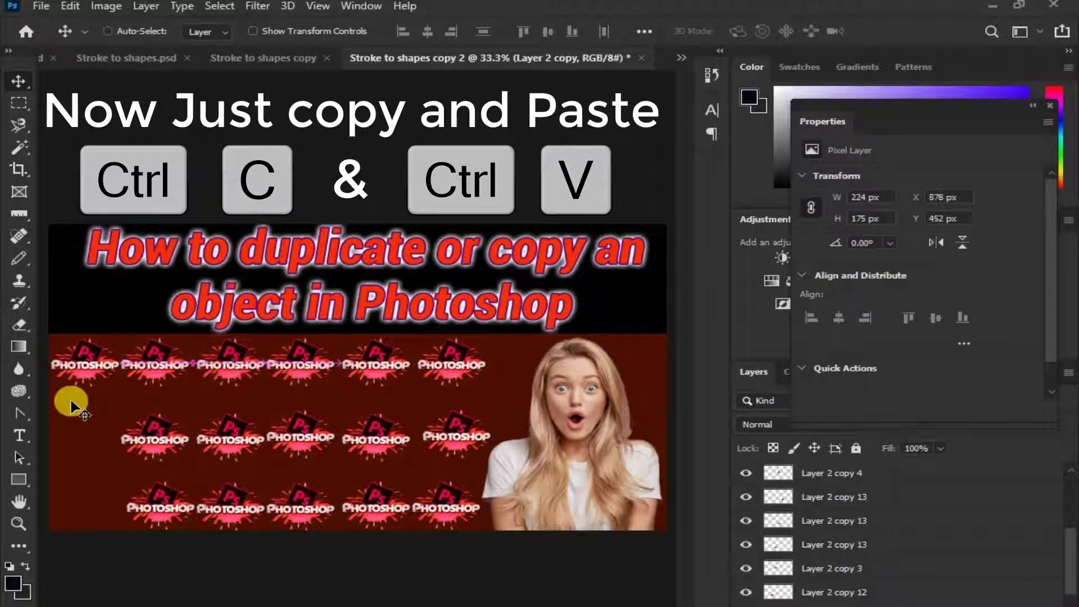
key("ctrl+v")
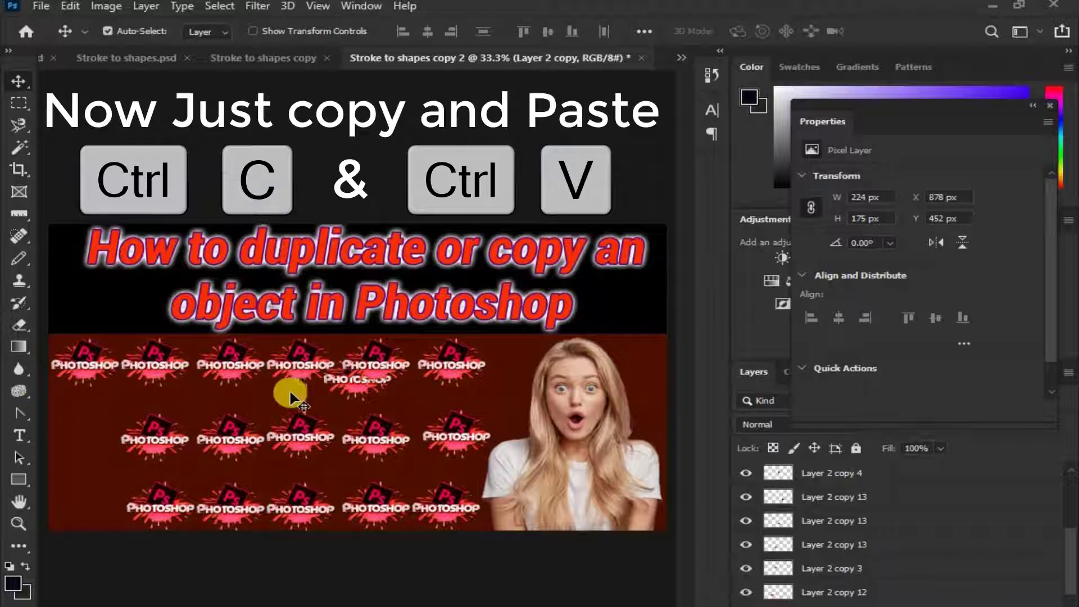
left_click_drag(354, 391, 84, 458)
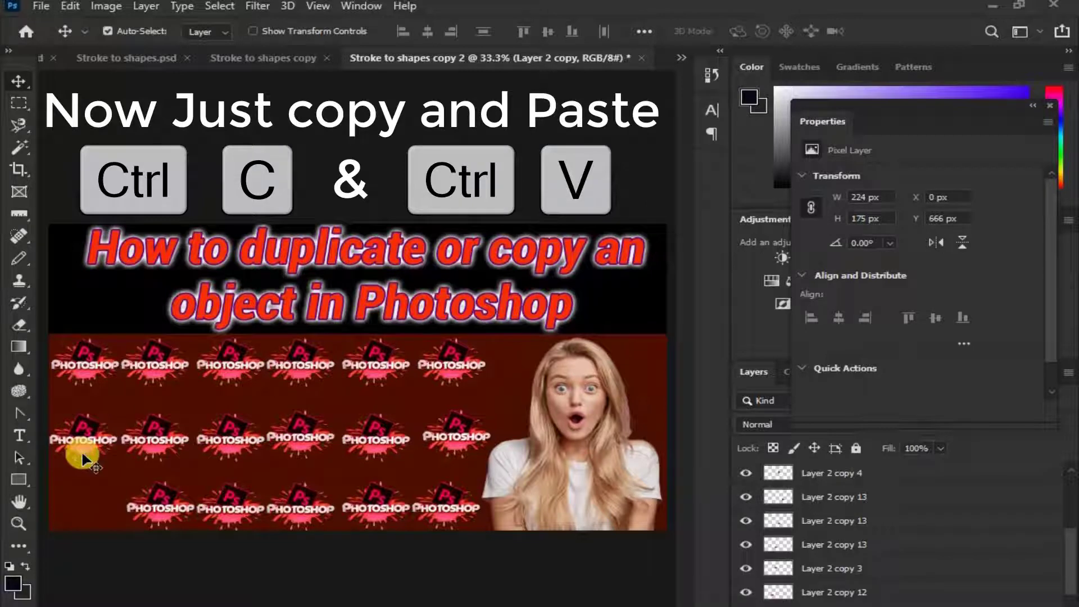
Step: Copy and paste the first logo in the bottom row, placing the copy at the row's left end at about X 5, Y 930 px
left_click(149, 499)
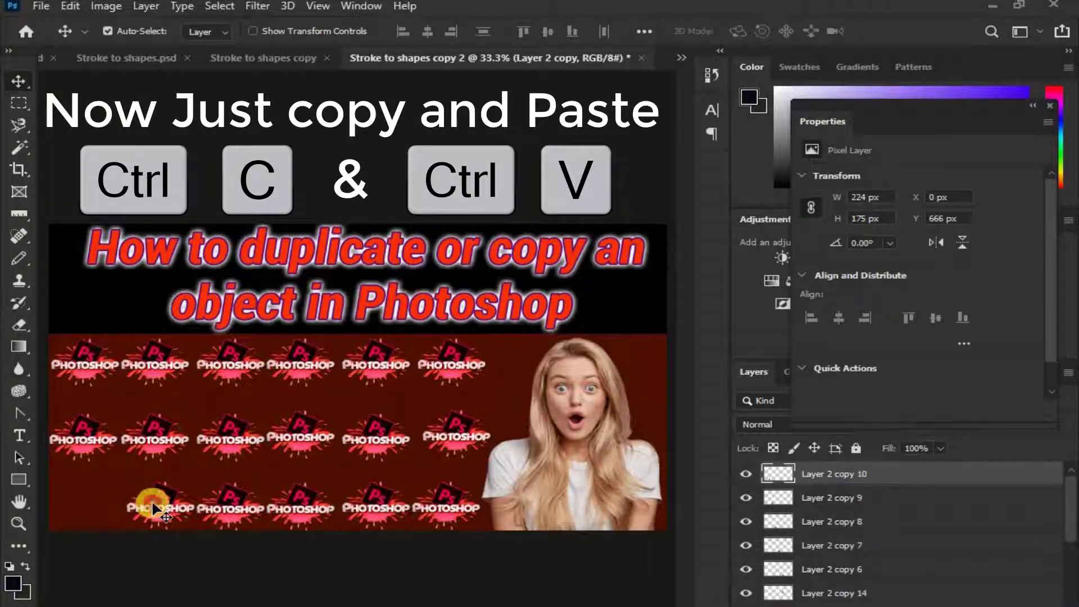
key("ctrl")
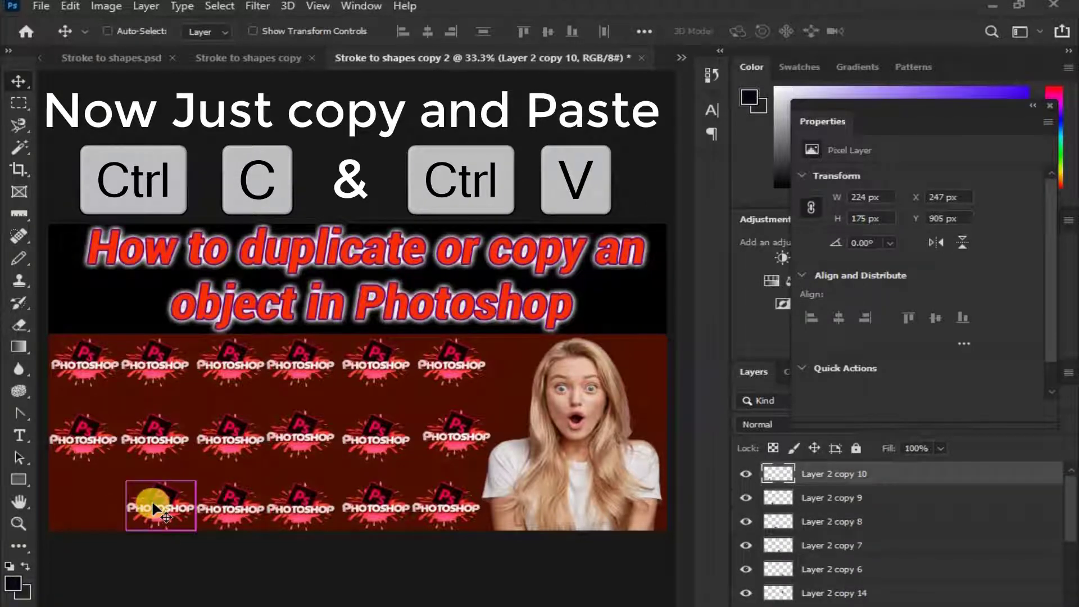
key("ctrl+c")
key("ctrl+v")
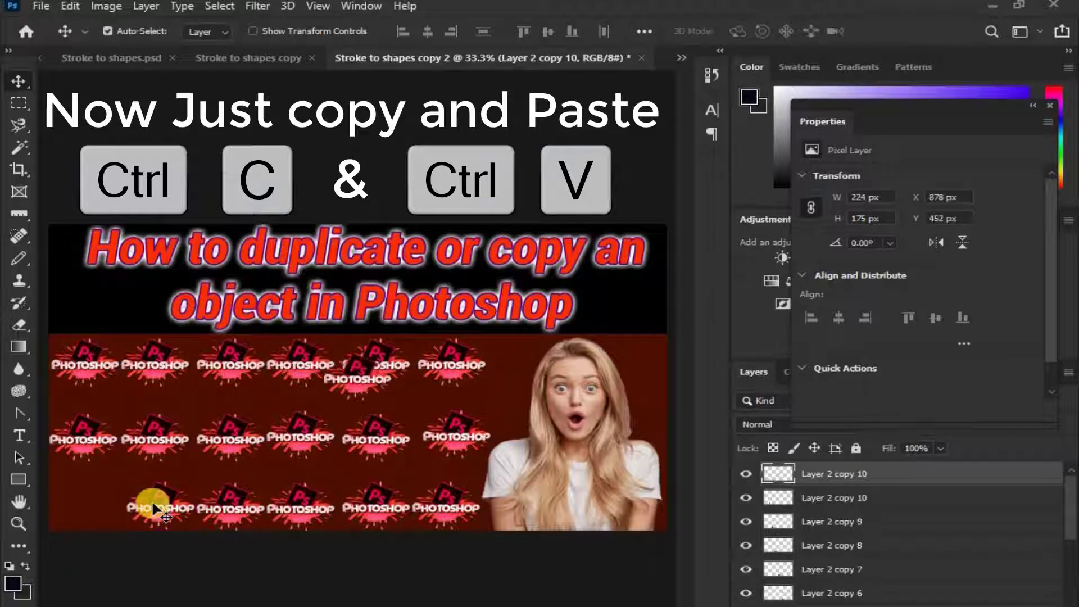
left_click_drag(341, 337, 85, 515)
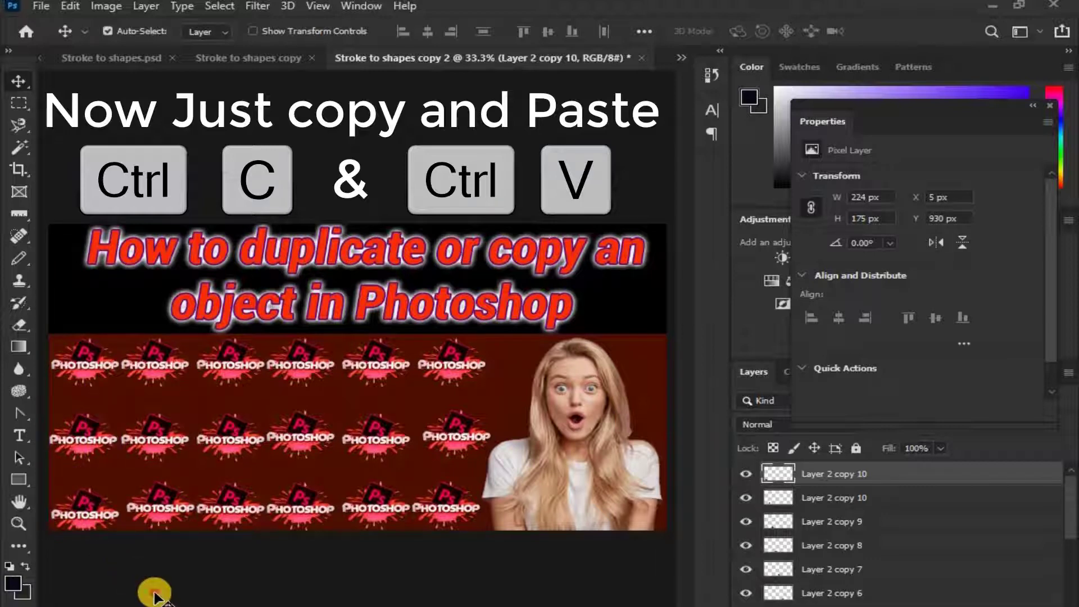
left_click(154, 595)
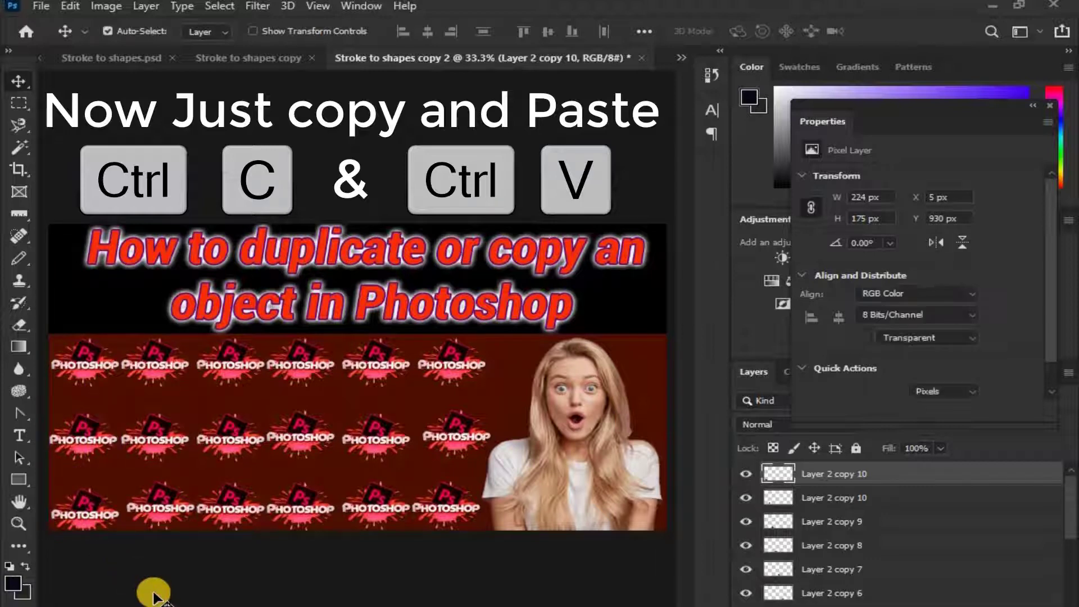
Step: Change the Color Fill 1 background to a very dark red-brown with H 7, S 87 and B 12
left_click(655, 395)
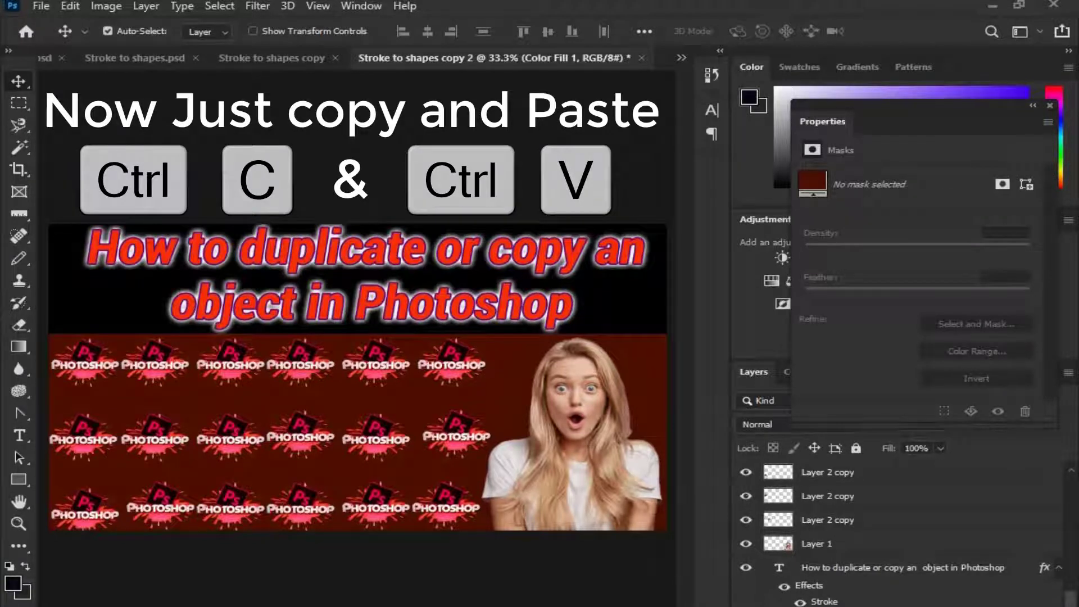
double_click(777, 606)
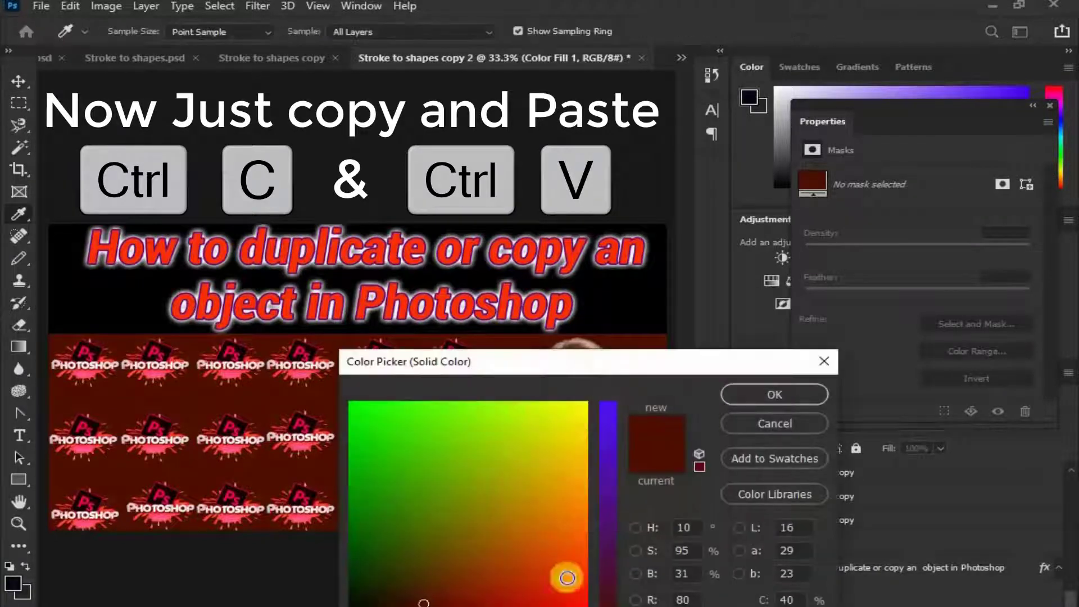
left_click(376, 606)
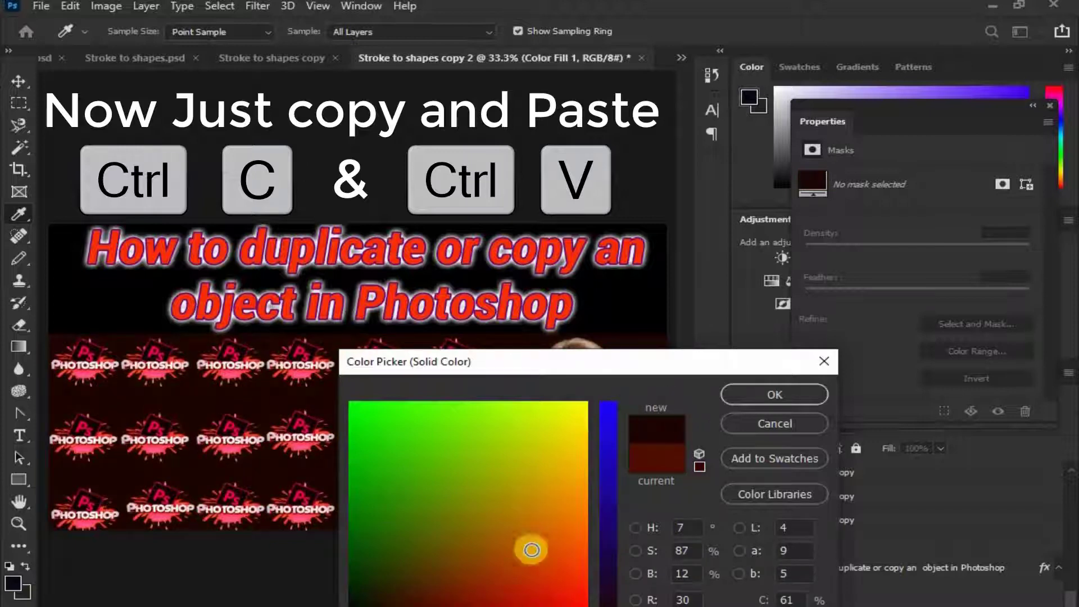
left_click(744, 393)
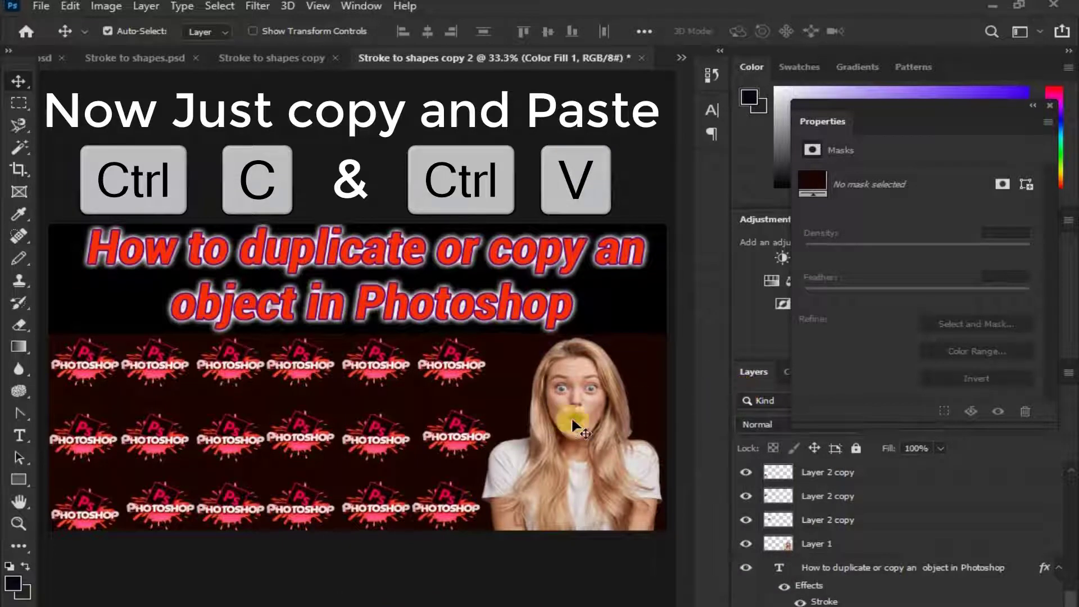
Step: Select the woman's image layer and collapse the floating Properties panel
left_click(586, 423)
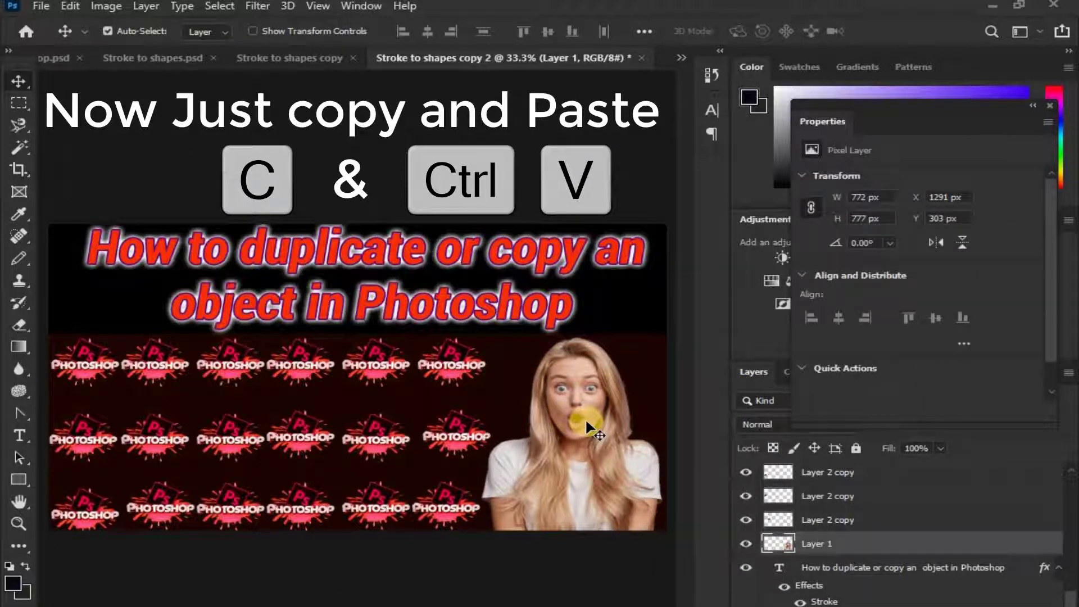
left_click(1031, 107)
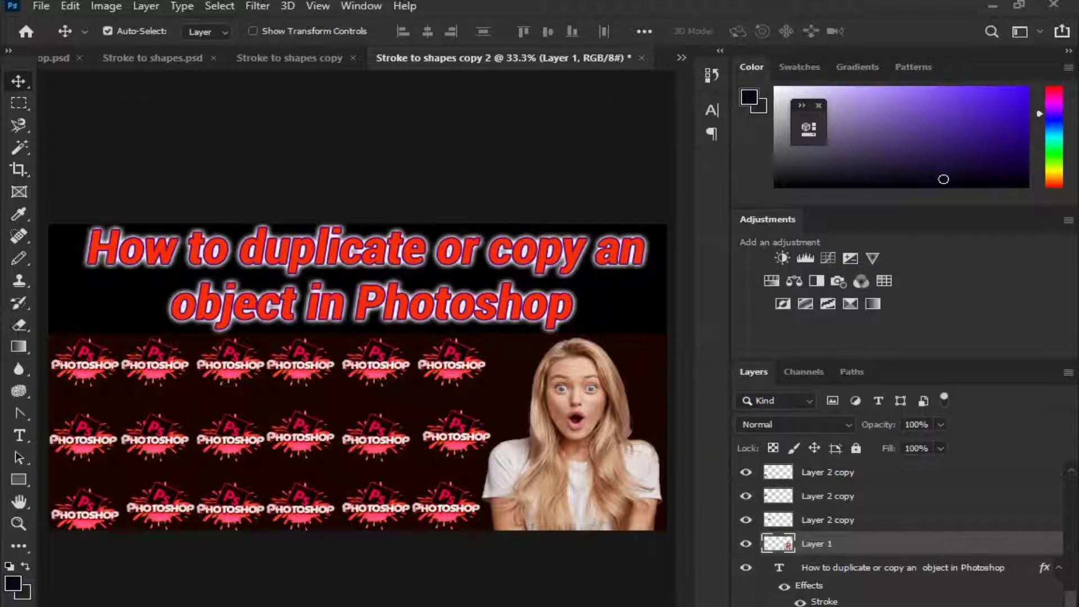
Step: Open the file commands for the document
left_click(37, 8)
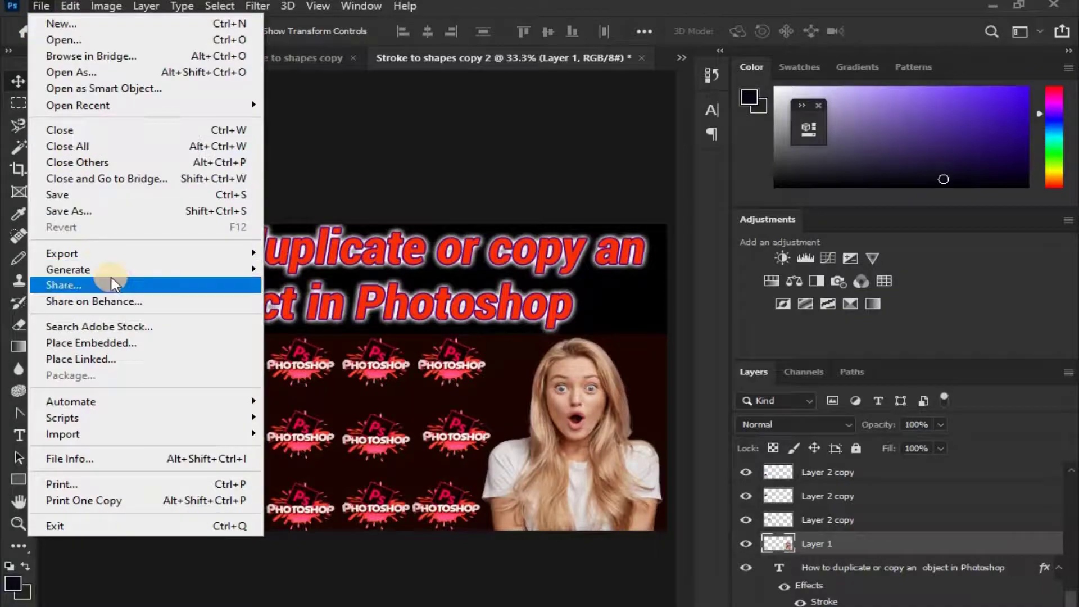